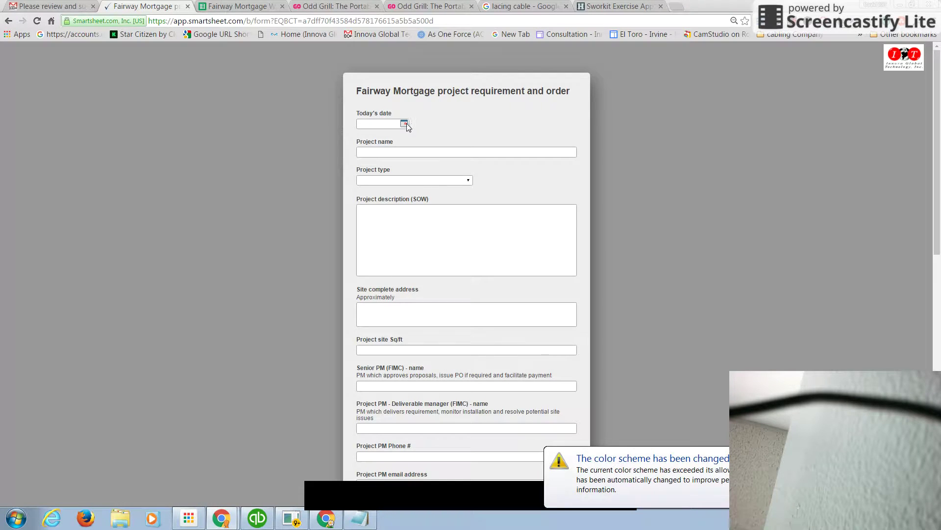
Set today's date to 06/13/2016 and enter 'WACO texas' as the project name
{"action": "left_click", "coordinate": [404, 123]}
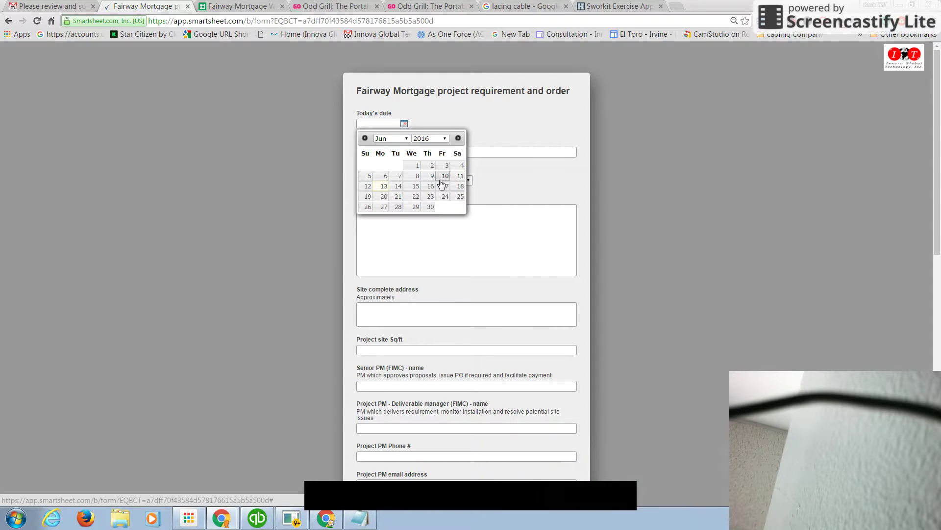
{"action": "left_click", "coordinate": [385, 186]}
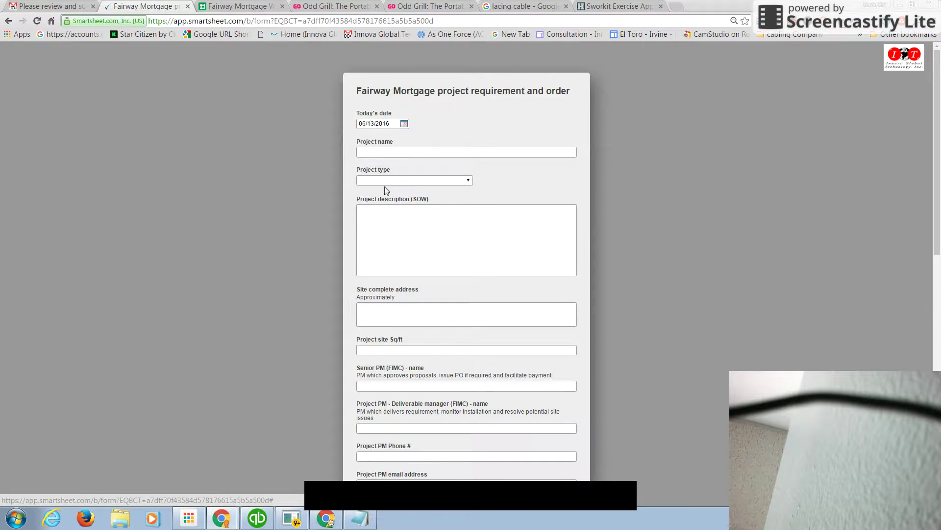
{"action": "left_click", "coordinate": [383, 152]}
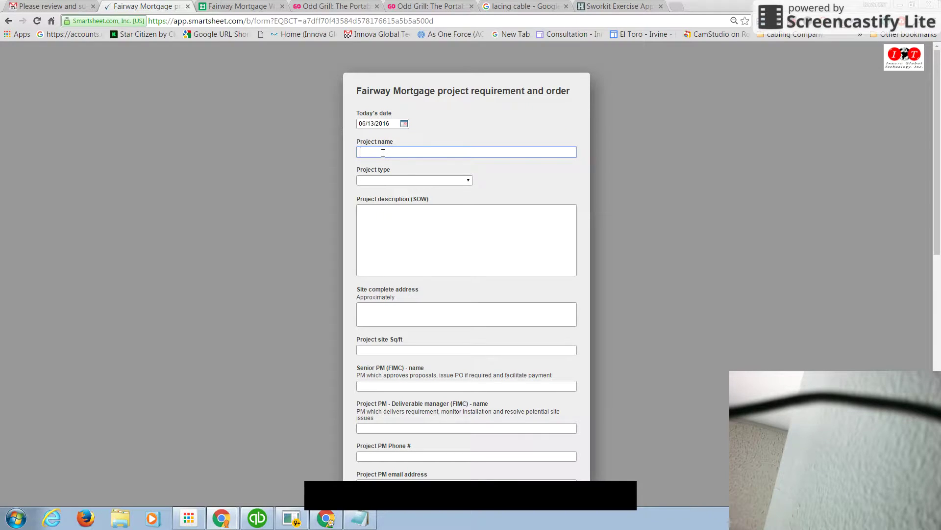
{"action": "type", "text": "WACO texas"}
{"action": "left_click", "coordinate": [457, 180]}
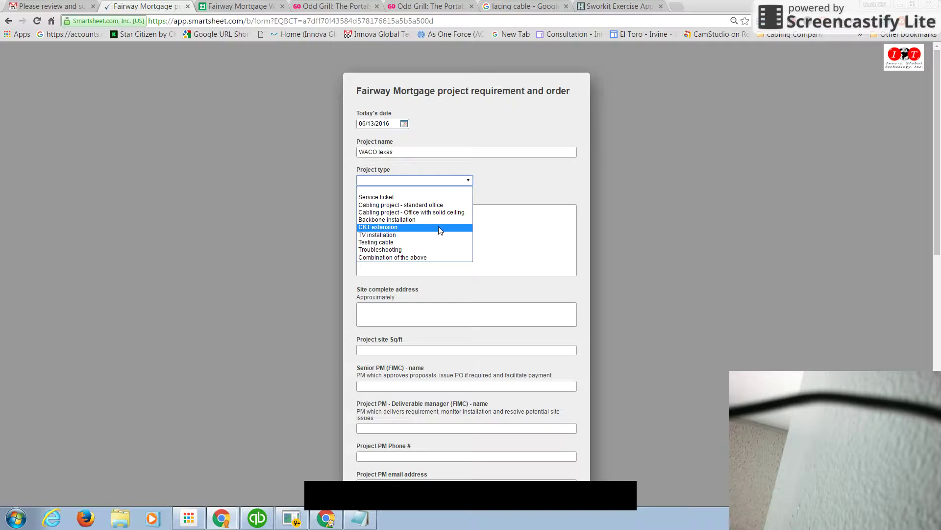
Choose Service ticket and describe it as 'We need to check the cable #36 for connectivity'
{"action": "left_click", "coordinate": [424, 200]}
{"action": "left_click", "coordinate": [416, 216]}
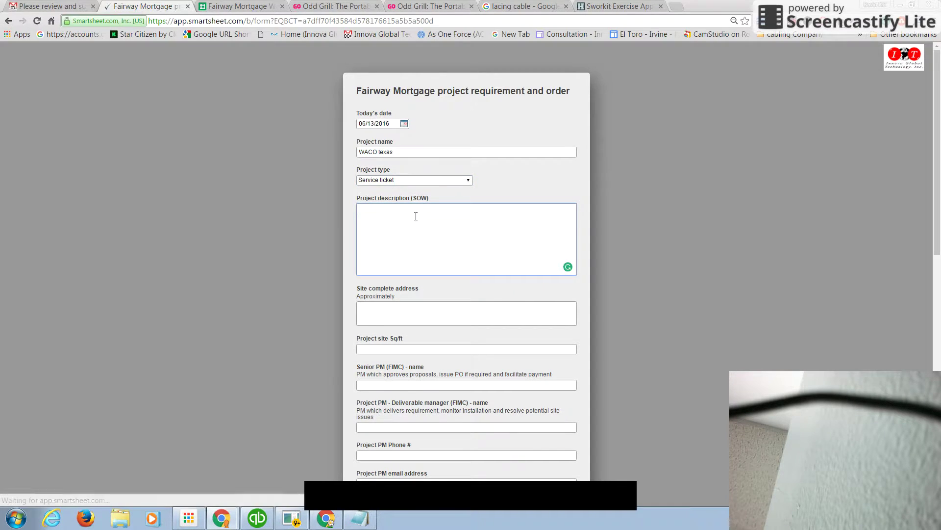
{"action": "type", "text": "W"}
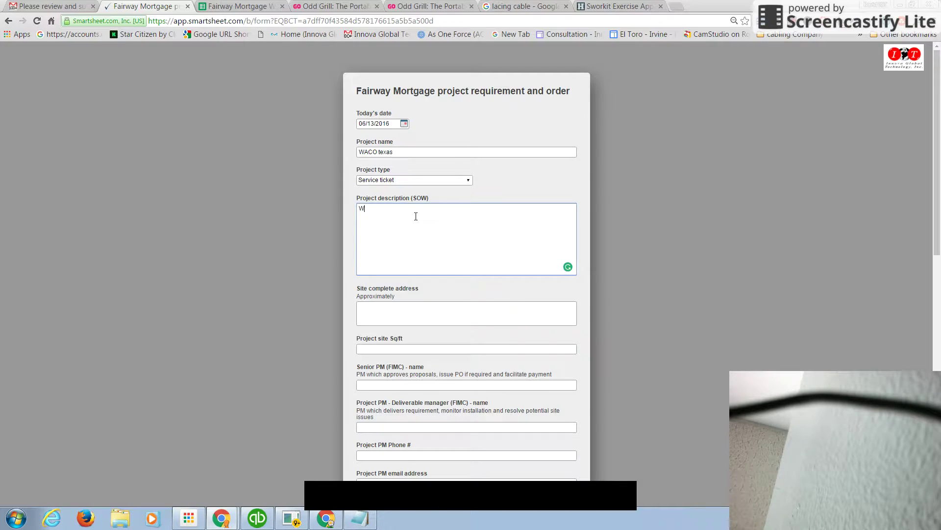
{"action": "type", "text": "e need to check the cable #36 for cont"}
{"action": "key", "text": "BackSpace"}
{"action": "key", "text": "BackSpace"}
{"action": "key", "text": "BackSpace"}
{"action": "key", "text": "BackSpace"}
{"action": "key", "text": "BackSpace"}
{"action": "type", "text": "connectivity"}
Bring up saved address suggestions in the site address field
{"action": "left_click", "coordinate": [402, 312]}
{"action": "left_click", "coordinate": [402, 313]}
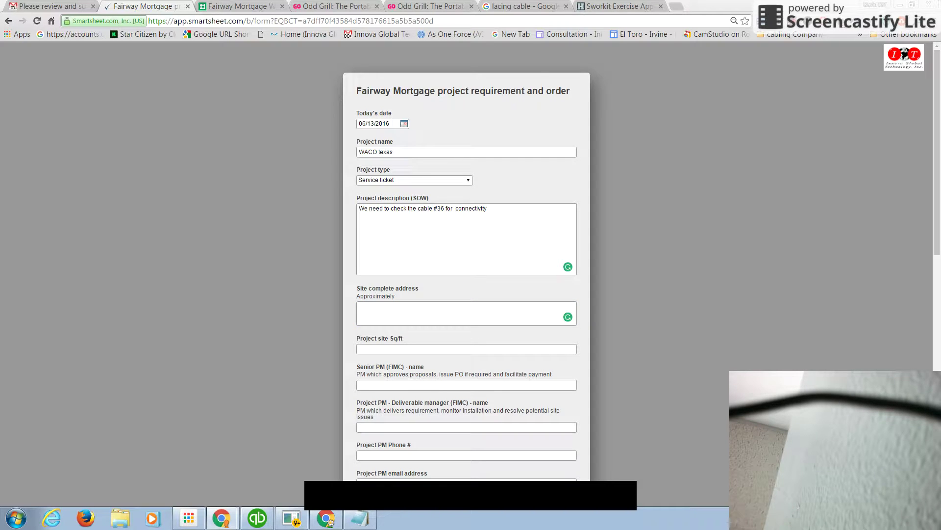
{"action": "left_click", "coordinate": [388, 308]}
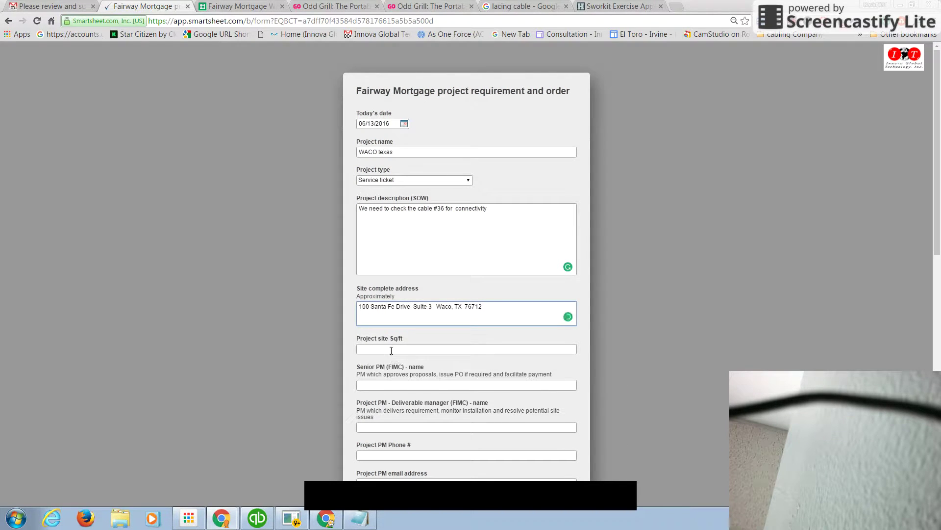
Paste the site address, enter 1000 sq ft as project size, and fill in the senior PM's name
{"action": "left_click", "coordinate": [391, 349]}
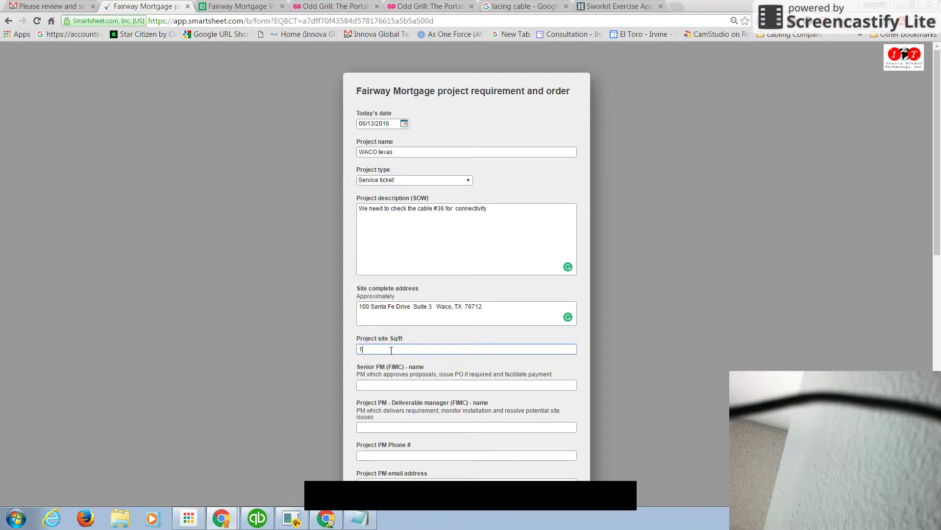
{"action": "type", "text": "000"}
{"action": "key", "text": "Tab"}
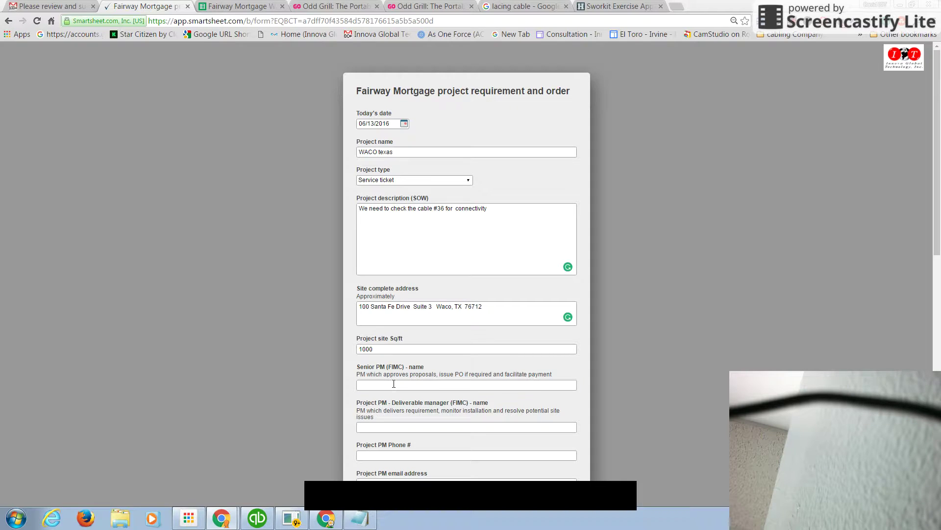
{"action": "type", "text": "Scott"}
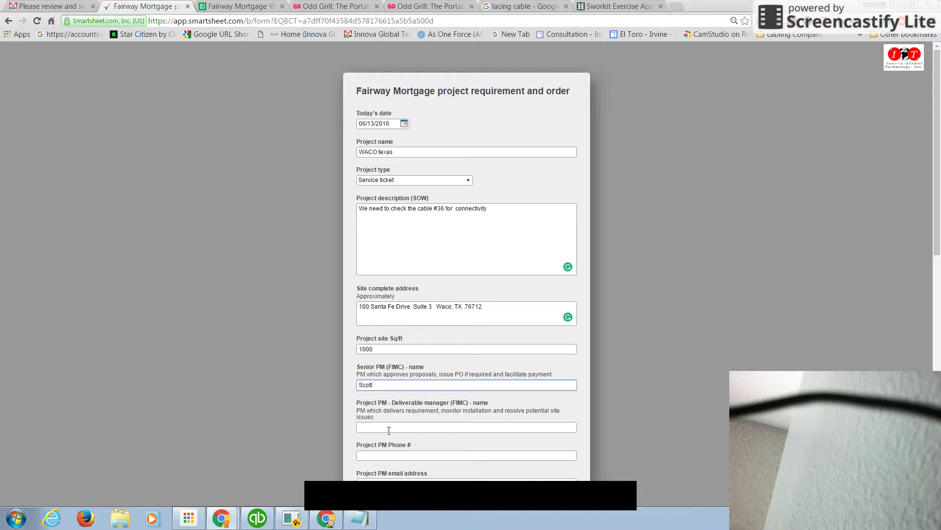
{"action": "left_click", "coordinate": [389, 430]}
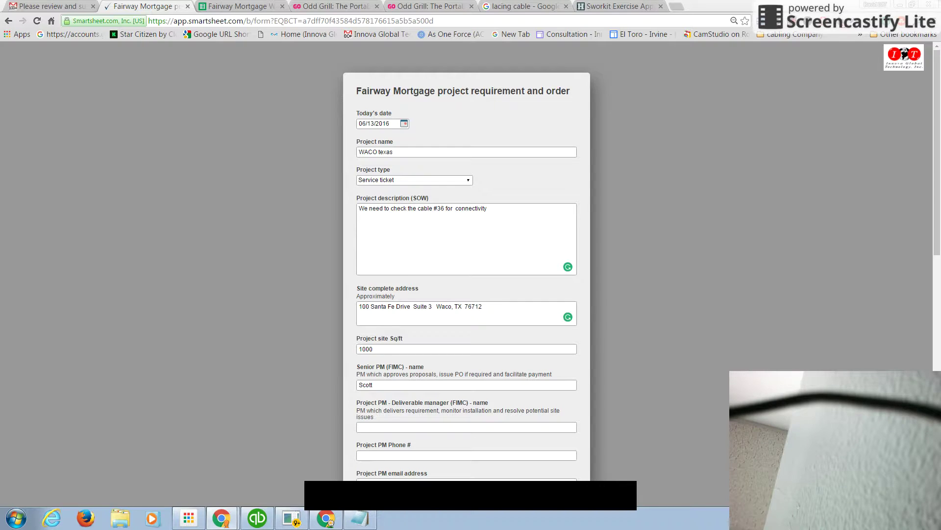
Enter the project PM's name and paste their phone number and e-mail address
{"action": "left_click", "coordinate": [381, 431]}
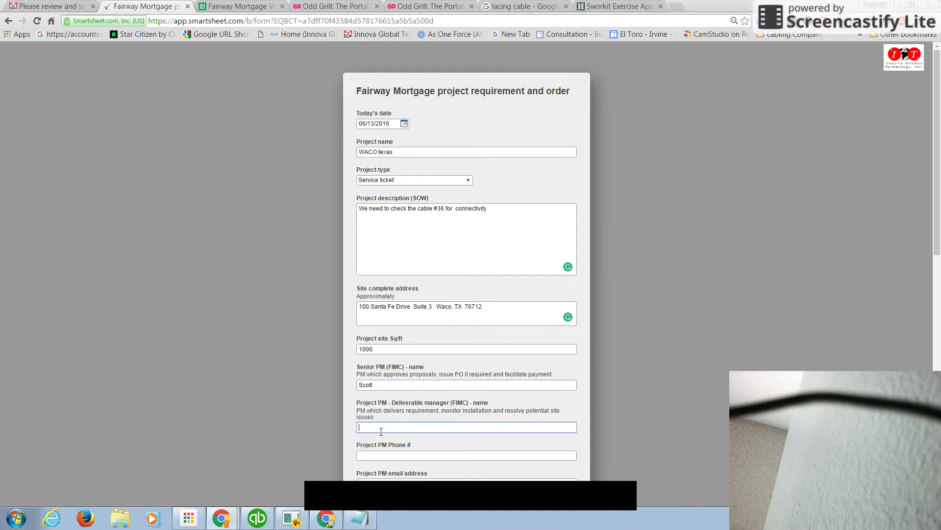
{"action": "scroll", "coordinate": [763, 361], "scroll_direction": "down", "scroll_amount": 4}
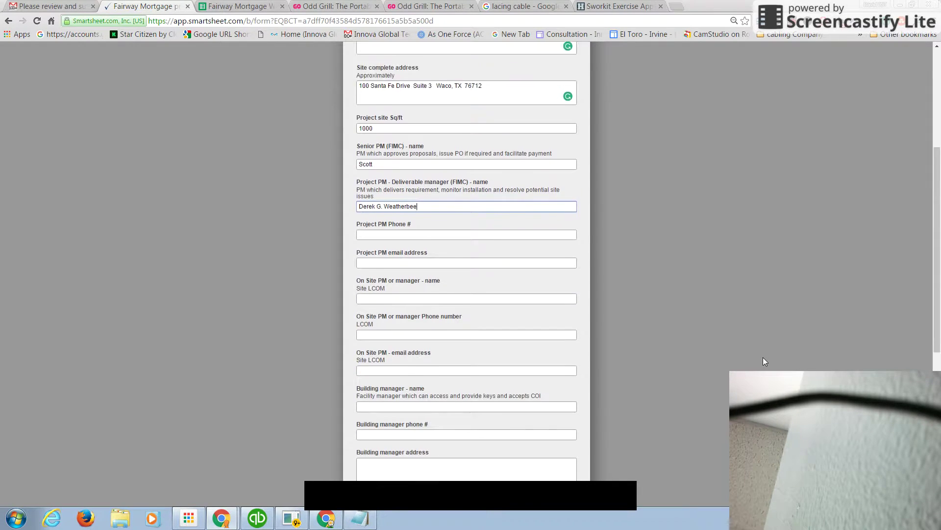
{"action": "scroll", "coordinate": [763, 361], "scroll_direction": "up", "scroll_amount": 1}
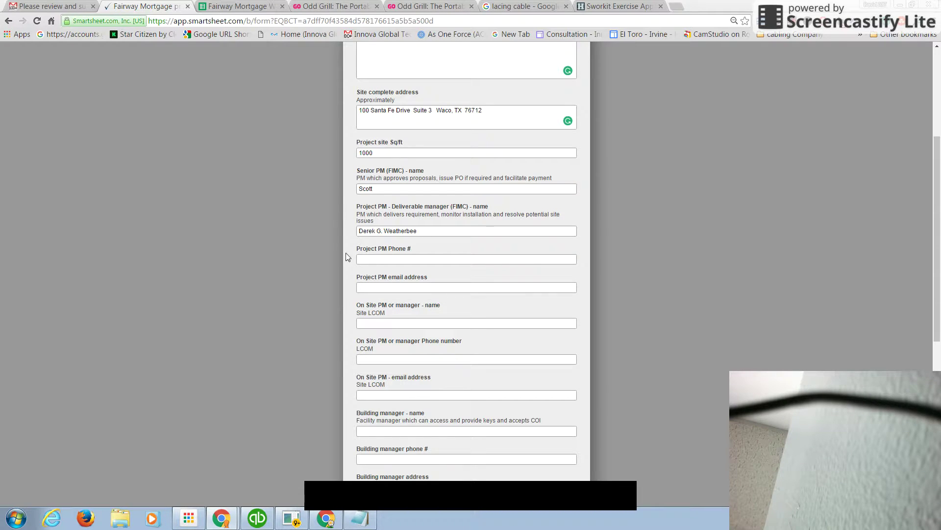
{"action": "left_click", "coordinate": [394, 256]}
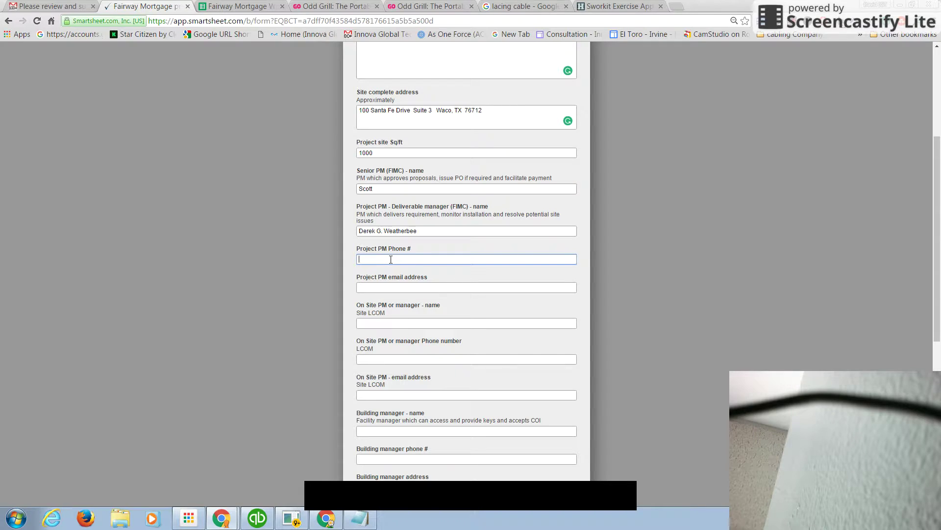
{"action": "key", "text": "ctrl+v"}
{"action": "key", "text": "alt+Tab"}
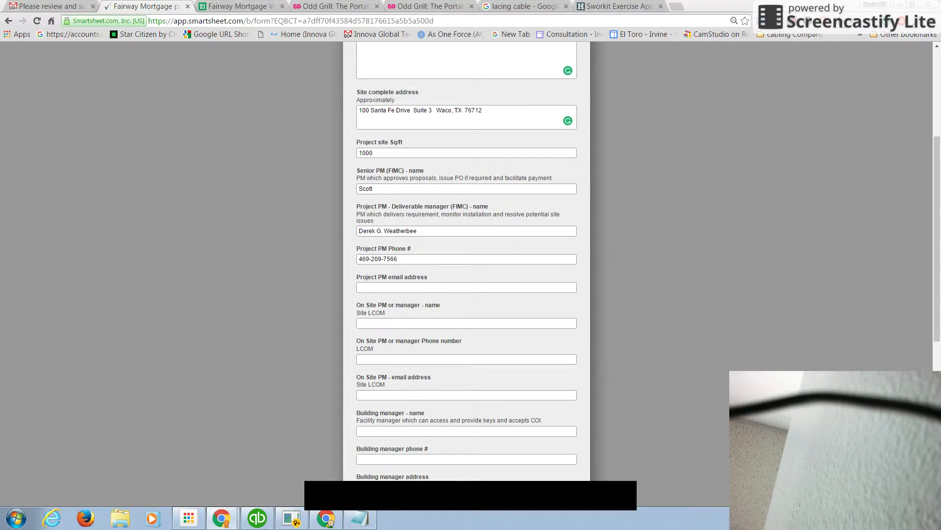
{"action": "left_click", "coordinate": [381, 287]}
{"action": "key", "text": "ctrl+v"}
Enter the on-site PM's name and paste their phone number and e-mail address
{"action": "left_click", "coordinate": [381, 324]}
{"action": "left_click", "coordinate": [420, 359]}
{"action": "key", "text": "ctrl+v"}
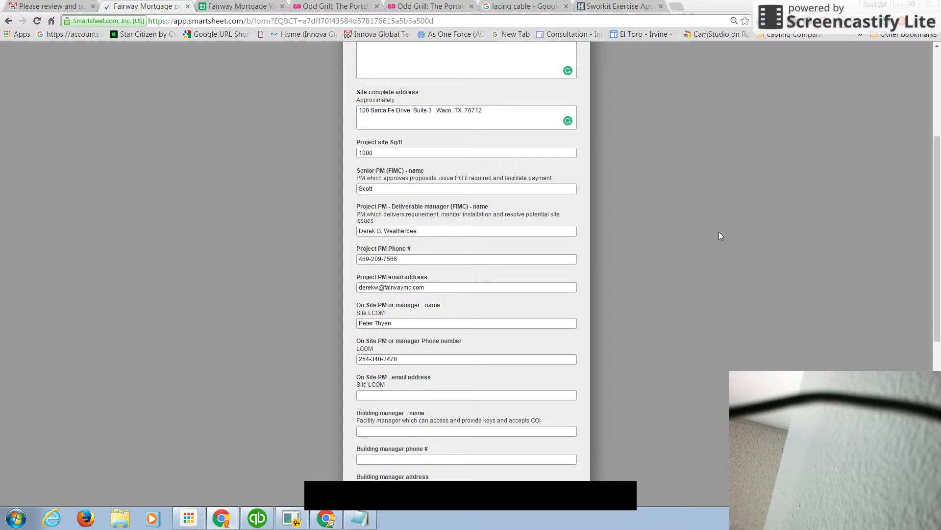
{"action": "left_click", "coordinate": [384, 393]}
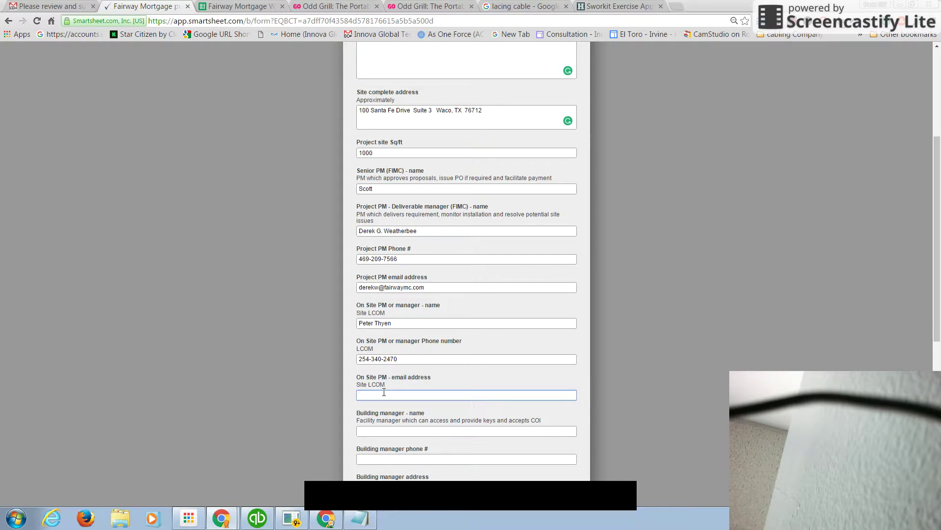
{"action": "key", "text": "ctrl+v"}
{"action": "key", "text": "Tab"}
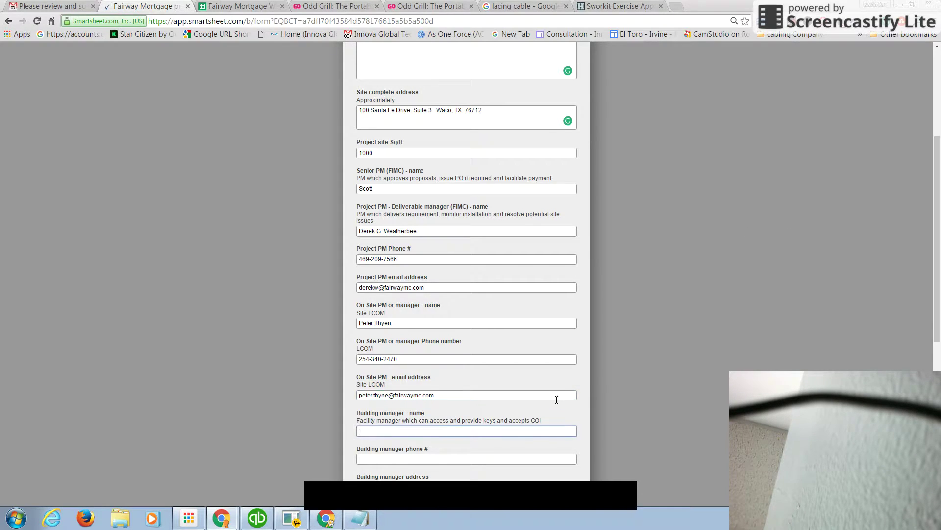
{"action": "scroll", "coordinate": [556, 400], "scroll_direction": "down", "scroll_amount": 2}
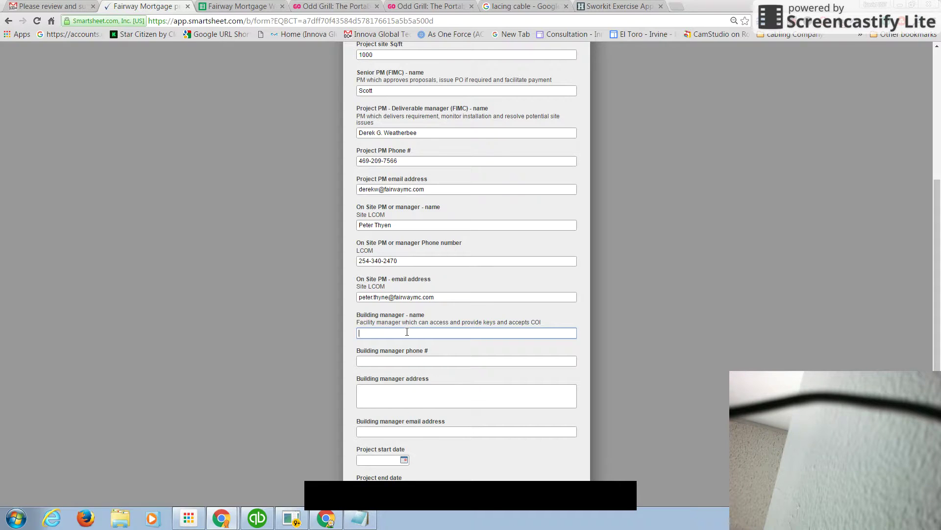
Enter 'No need' as the building manager name, leaving the address and e-mail fields empty
{"action": "type", "text": "No need"}
{"action": "left_click", "coordinate": [395, 391]}
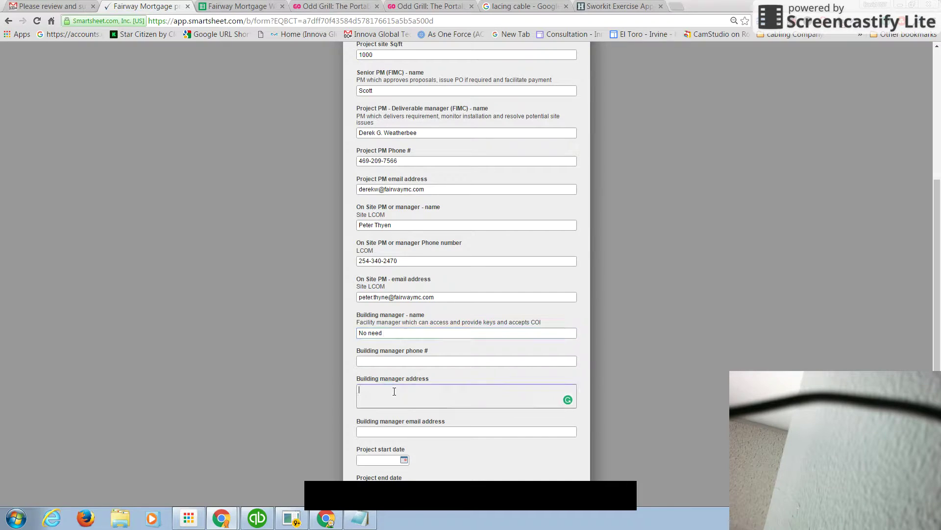
{"action": "scroll", "coordinate": [395, 392], "scroll_direction": "down", "scroll_amount": 2}
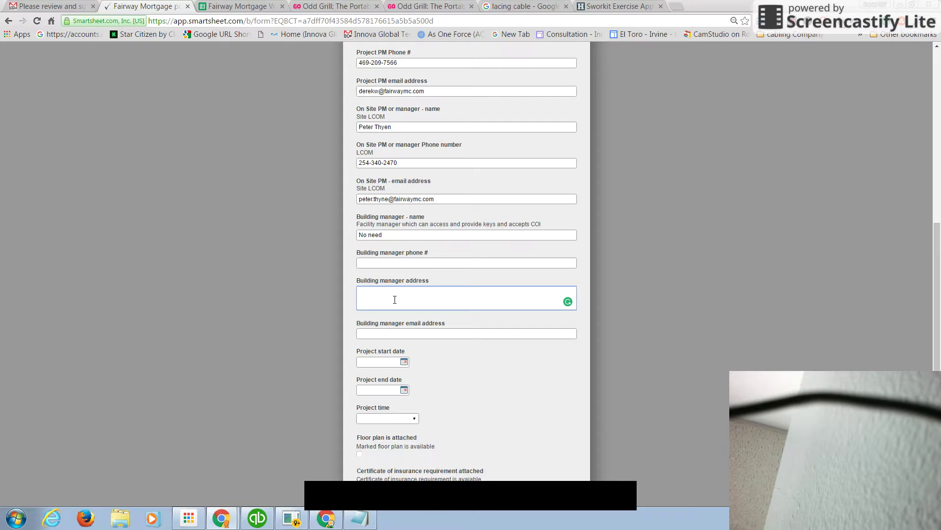
{"action": "left_click", "coordinate": [394, 334]}
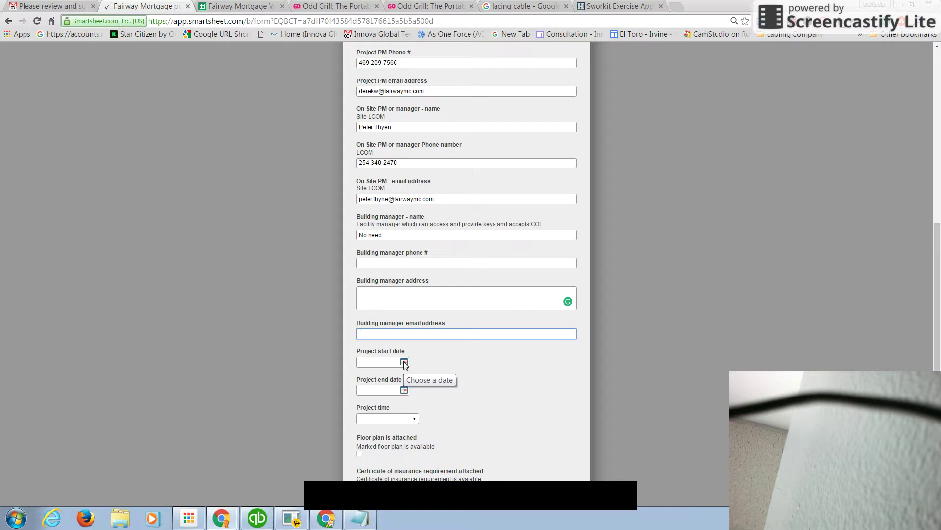
Set the project start date to June 15 and the end date to June 18, 2016
{"action": "left_click", "coordinate": [404, 361]}
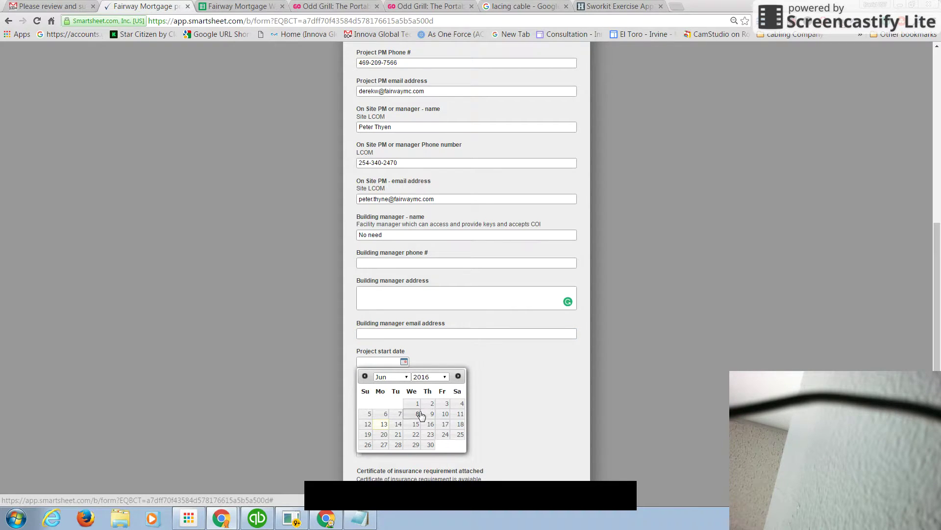
{"action": "left_click", "coordinate": [414, 424]}
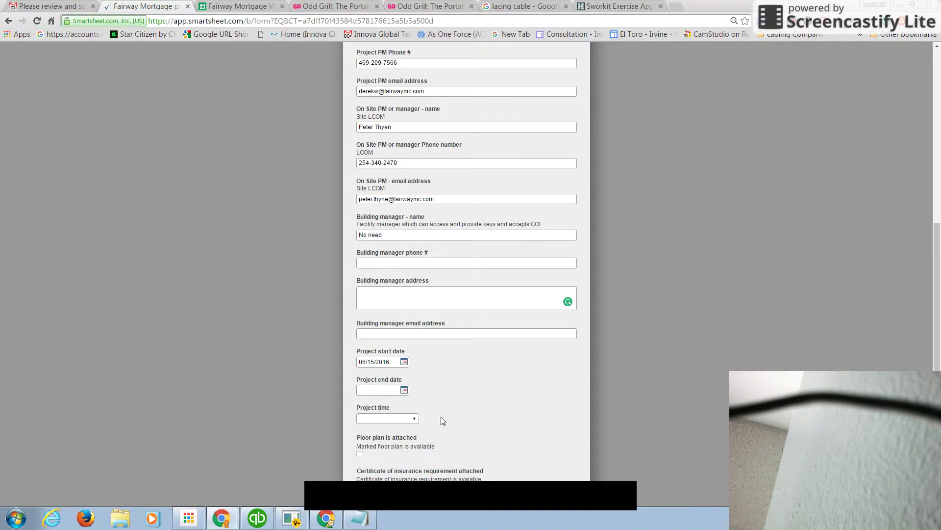
{"action": "left_click", "coordinate": [404, 390]}
{"action": "left_click", "coordinate": [461, 452]}
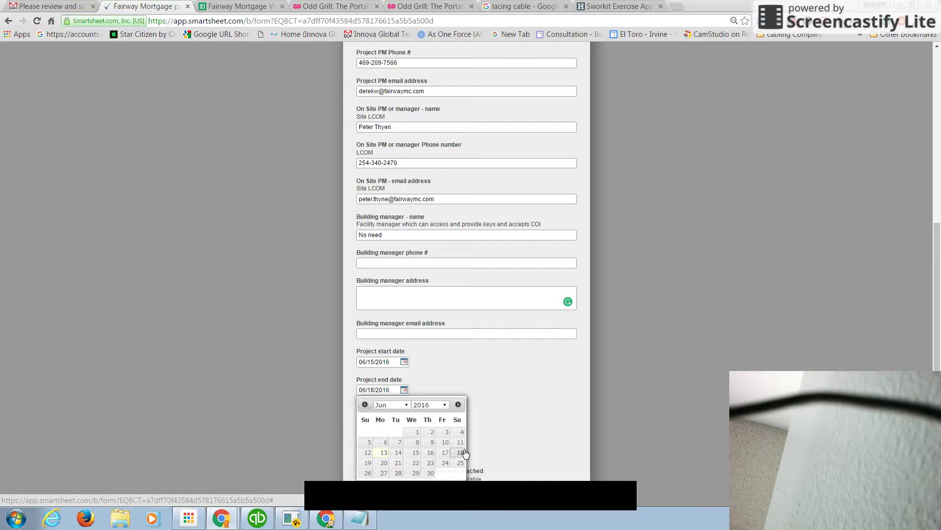
Choose 08:00 AM - 5:00 PM as project time and tick Floor plan is attached
{"action": "scroll", "coordinate": [465, 454], "scroll_direction": "down", "scroll_amount": 3}
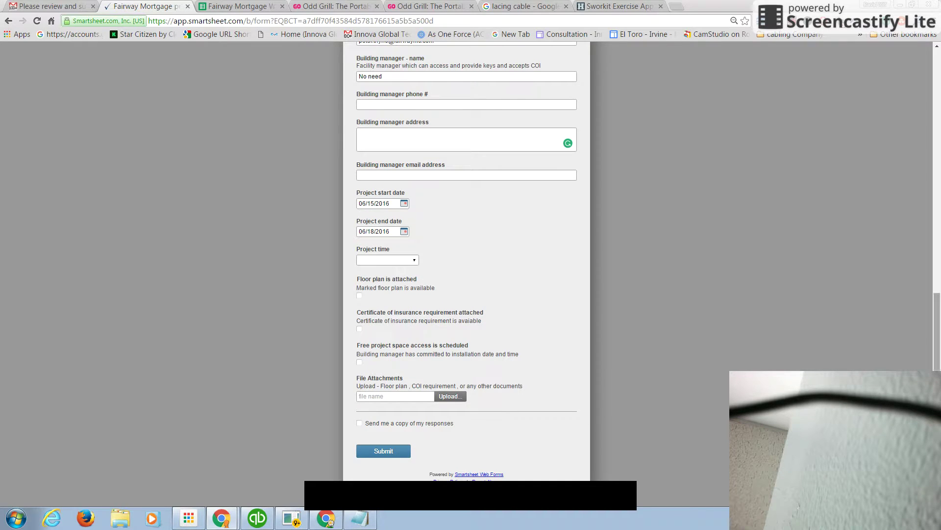
{"action": "left_click", "coordinate": [415, 262]}
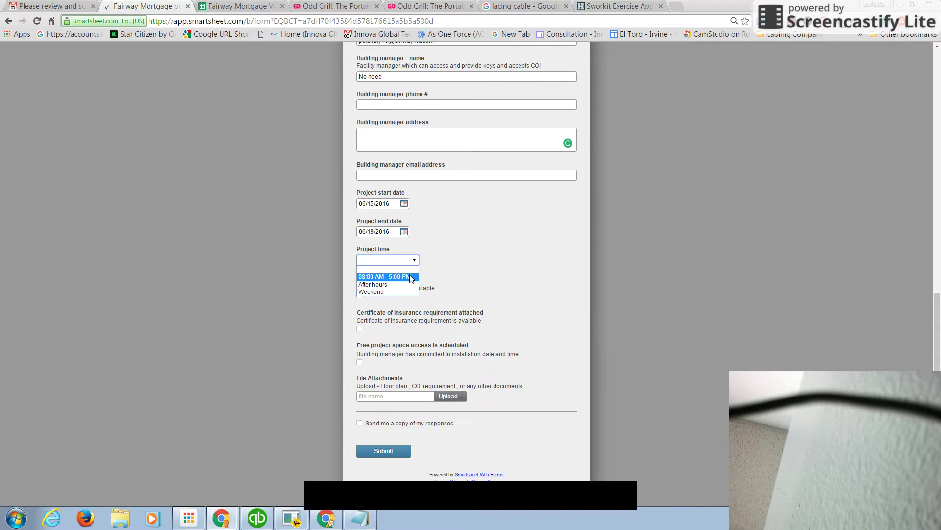
{"action": "left_click", "coordinate": [411, 277]}
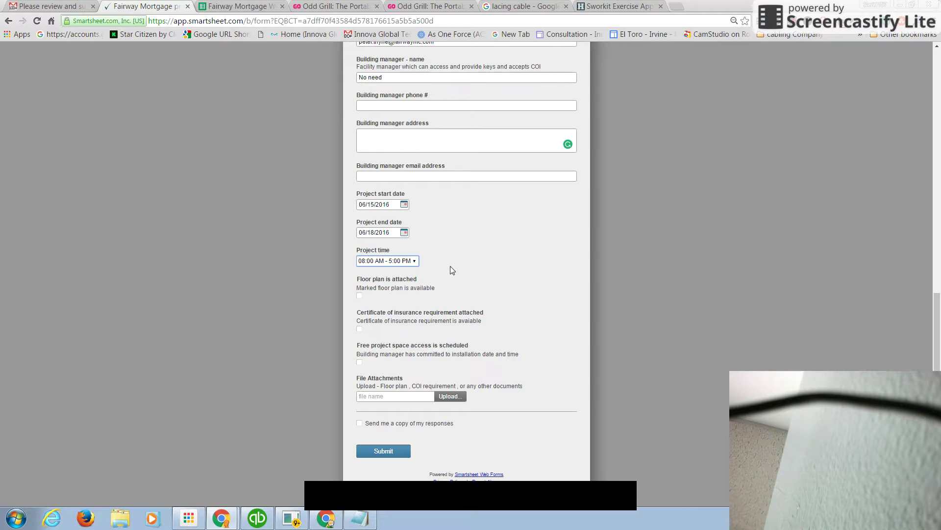
{"action": "left_click", "coordinate": [359, 296]}
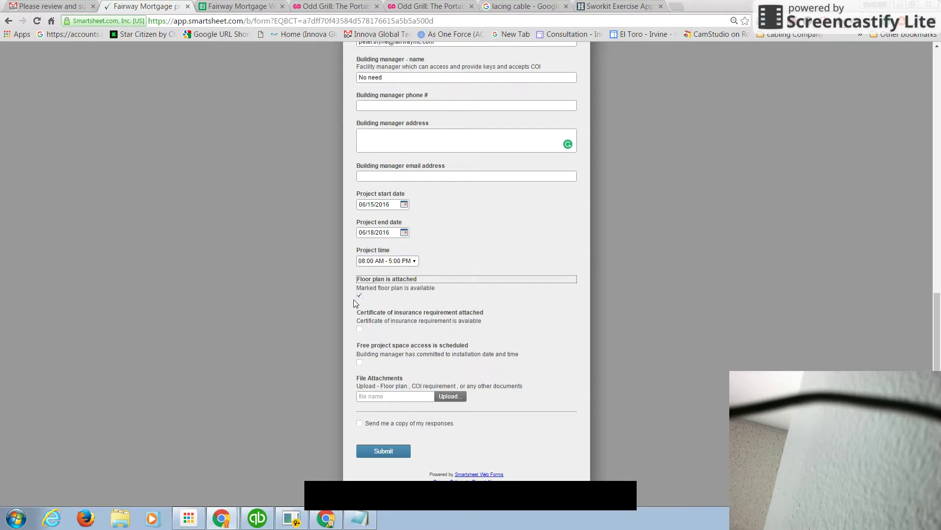
Tick the insurance certificate box and upload the hair-implant offer and hair restoration society images
{"action": "left_click", "coordinate": [360, 329]}
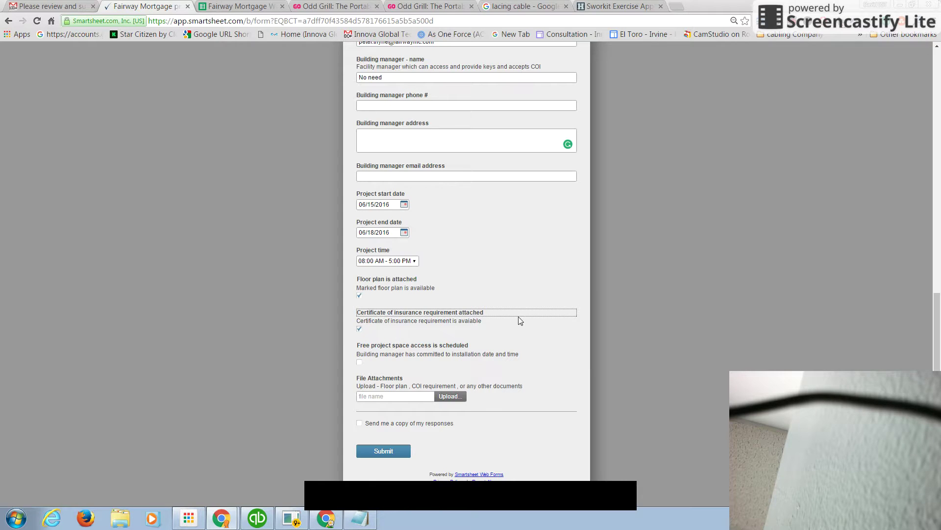
{"action": "left_click", "coordinate": [550, 237]}
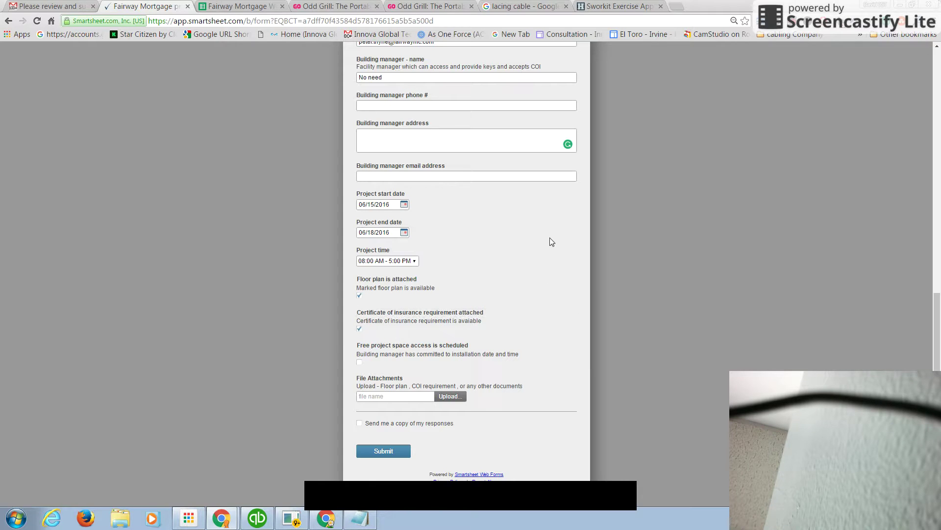
{"action": "left_click", "coordinate": [448, 396]}
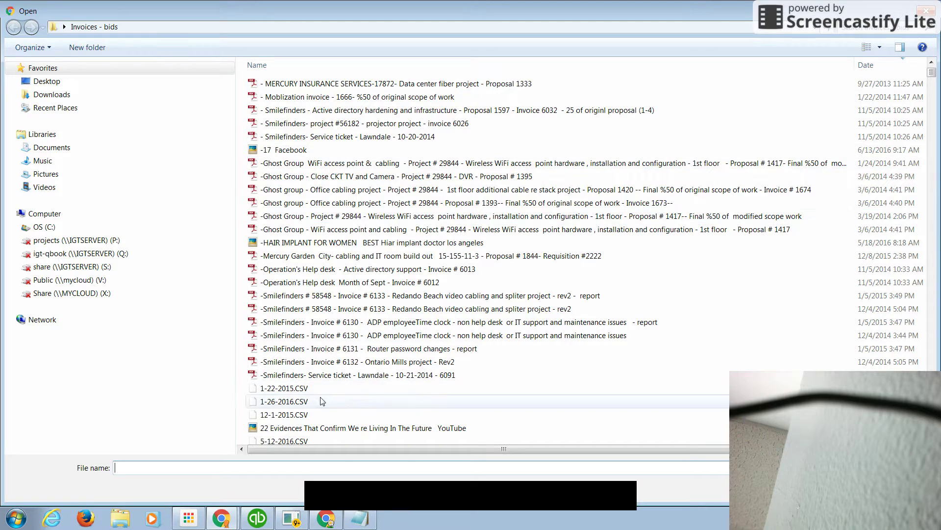
{"action": "double_click", "coordinate": [323, 429]}
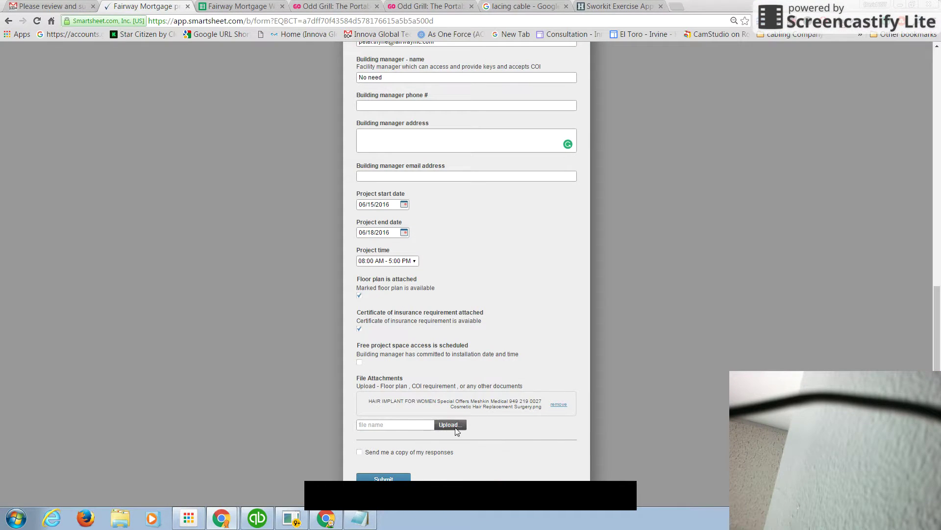
{"action": "left_click", "coordinate": [455, 429]}
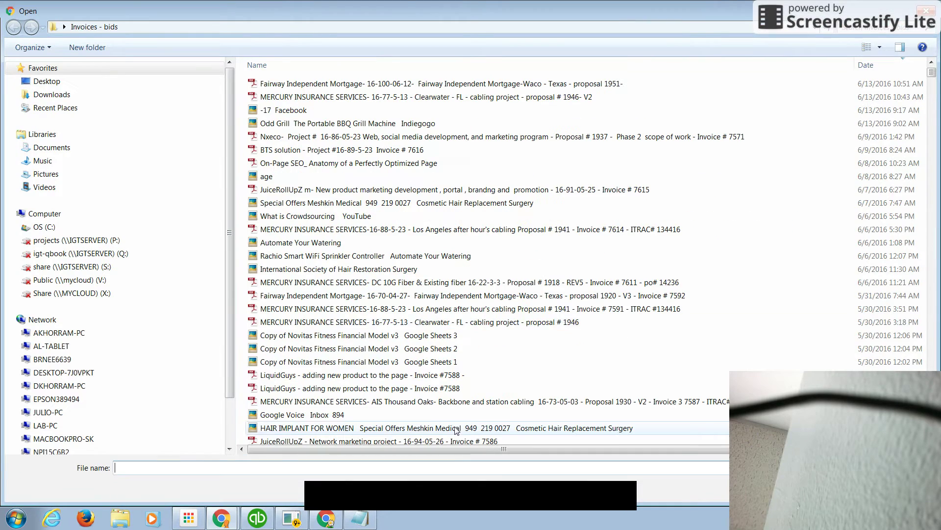
{"action": "left_click", "coordinate": [338, 268]}
{"action": "double_click", "coordinate": [338, 269]}
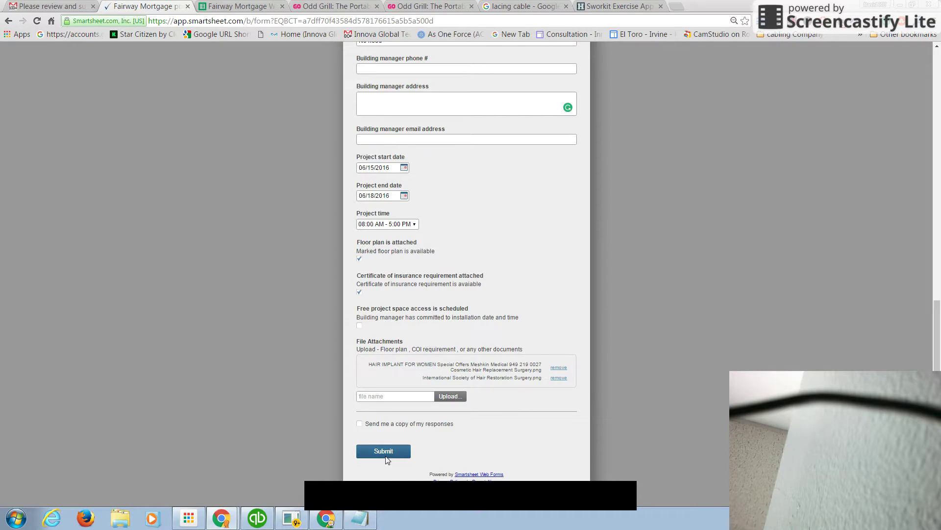
Request an e-mailed copy of the responses and enter the submitter's e-mail address
{"action": "left_click", "coordinate": [361, 425]}
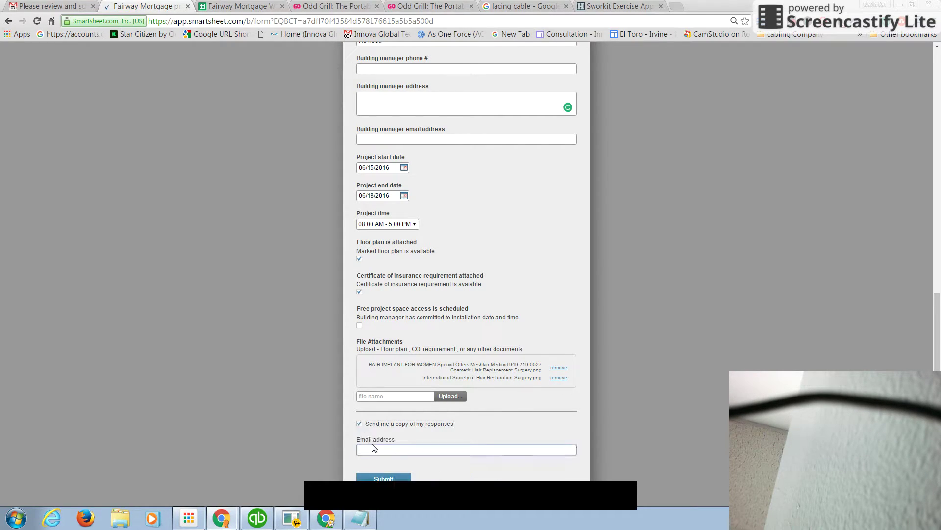
{"action": "left_click", "coordinate": [436, 445]}
Recheck the entries, including the Senior PM name, and submit the form
{"action": "scroll", "coordinate": [472, 397], "scroll_direction": "down", "scroll_amount": 1}
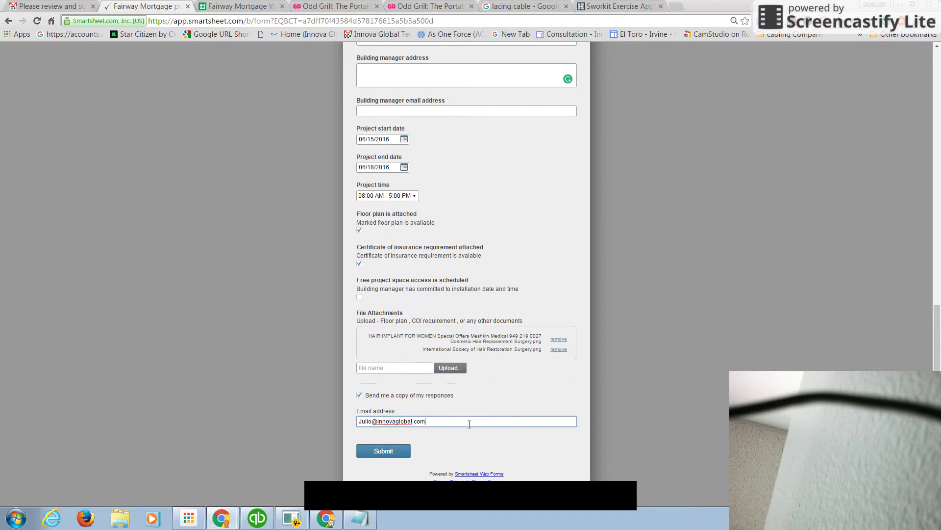
{"action": "scroll", "coordinate": [447, 447], "scroll_direction": "up", "scroll_amount": 15}
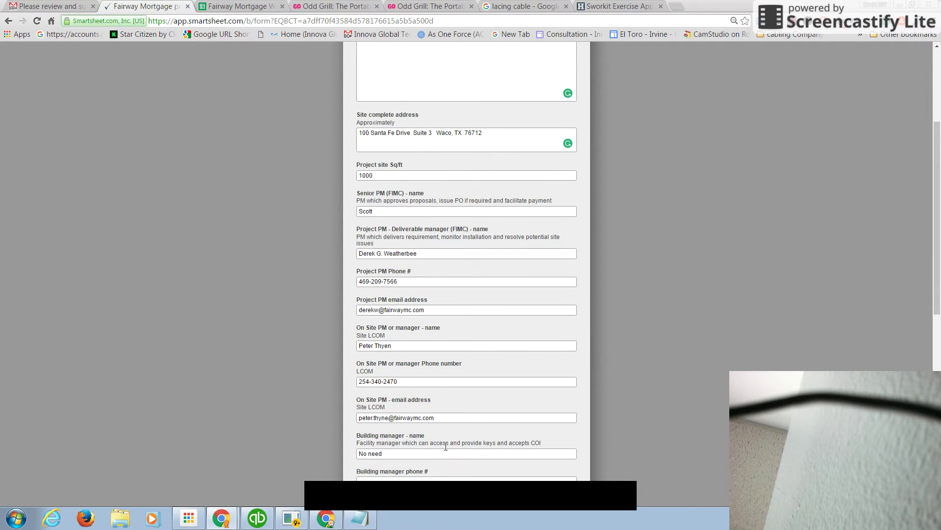
{"action": "scroll", "coordinate": [446, 450], "scroll_direction": "up", "scroll_amount": 1}
{"action": "scroll", "coordinate": [447, 450], "scroll_direction": "down", "scroll_amount": 4}
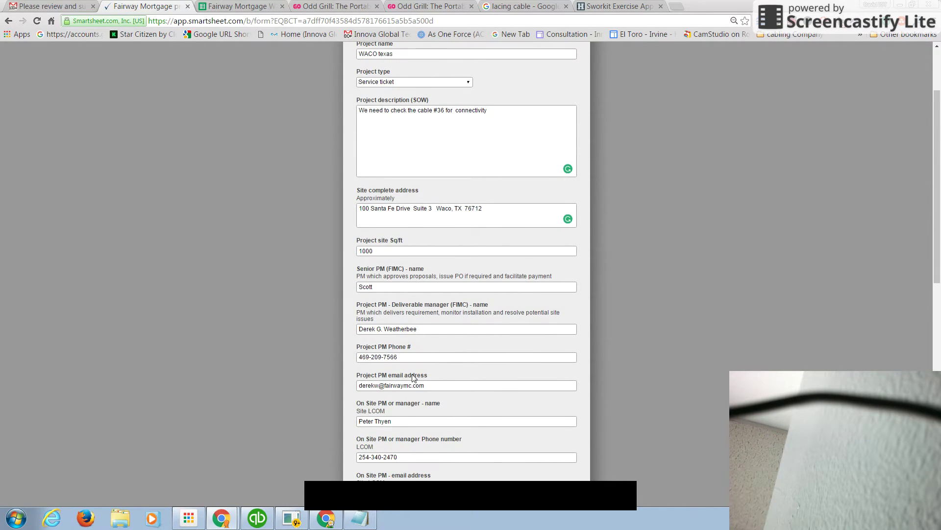
{"action": "left_click", "coordinate": [382, 287]}
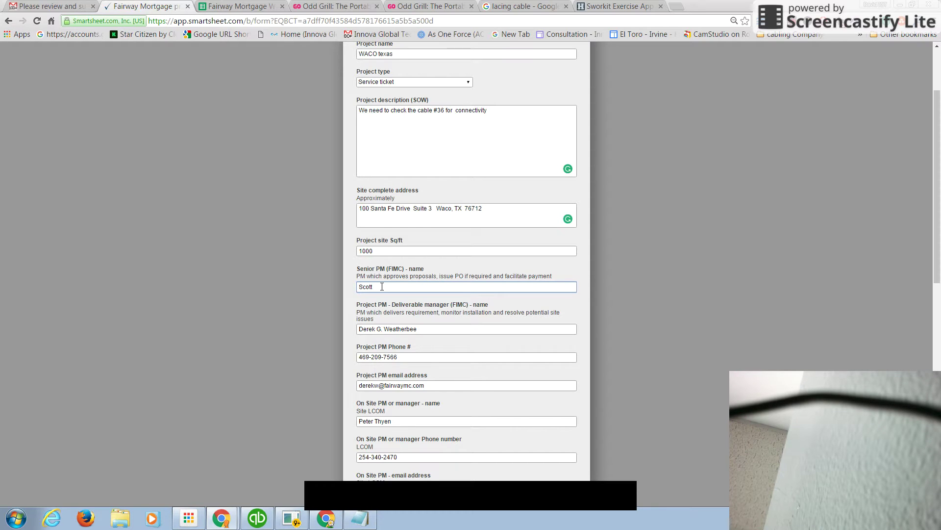
{"action": "scroll", "coordinate": [382, 287], "scroll_direction": "down", "scroll_amount": 10}
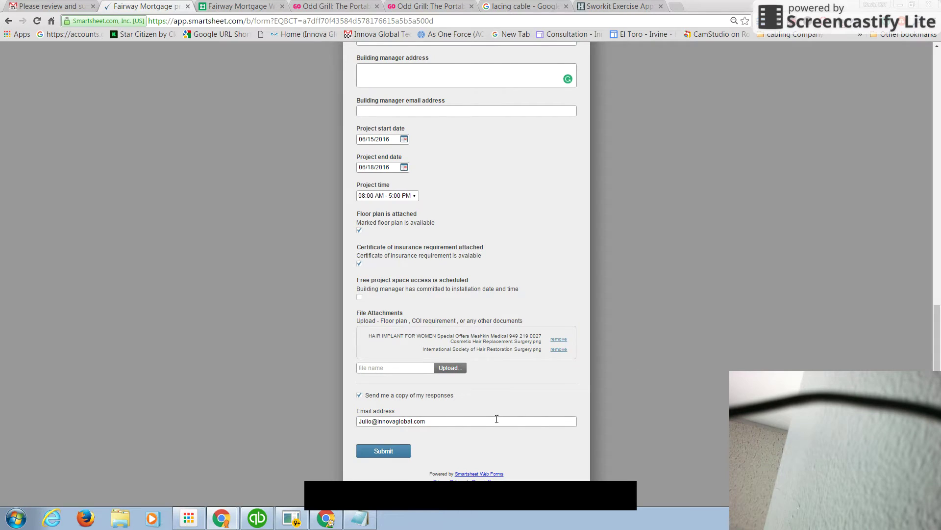
{"action": "left_click", "coordinate": [395, 453]}
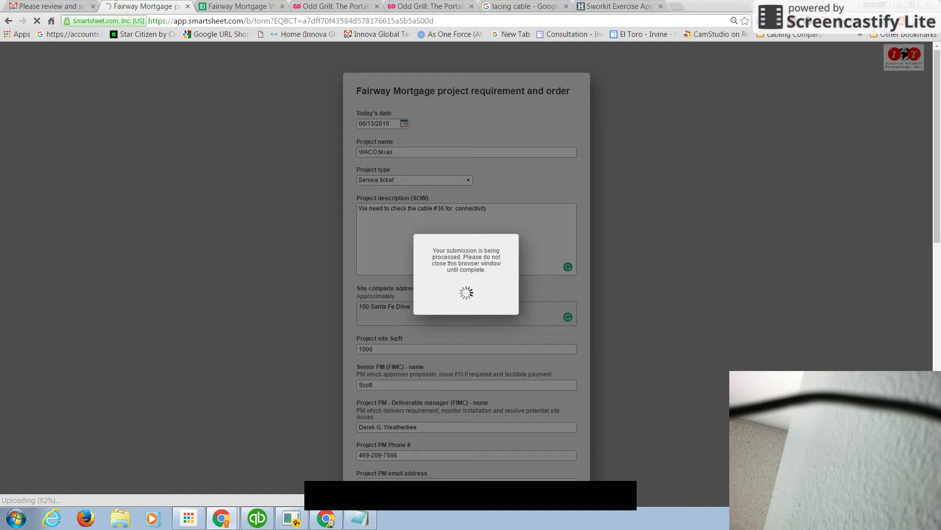
Switch to the Fairway Mortgage sheet and reload it so the WACO texas ticket appears as row 3
{"action": "left_click", "coordinate": [694, 7]}
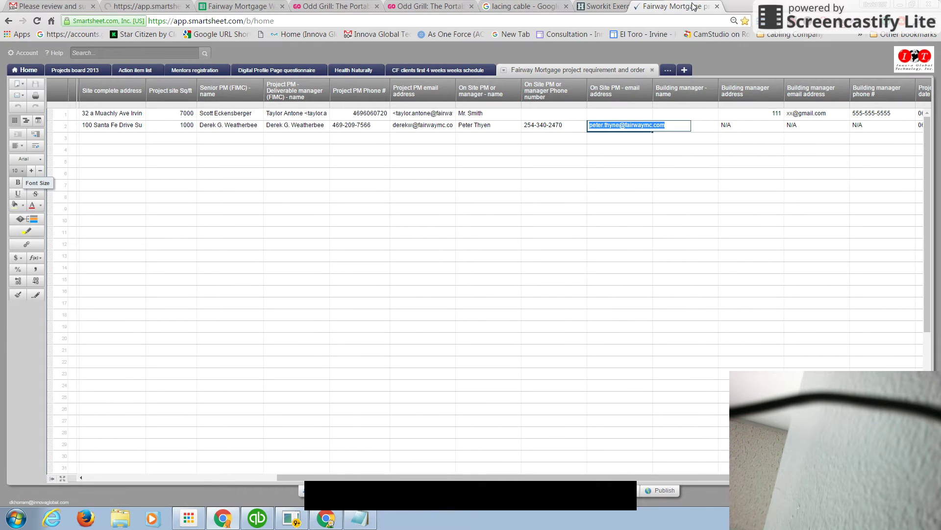
{"action": "left_click", "coordinate": [687, 210]}
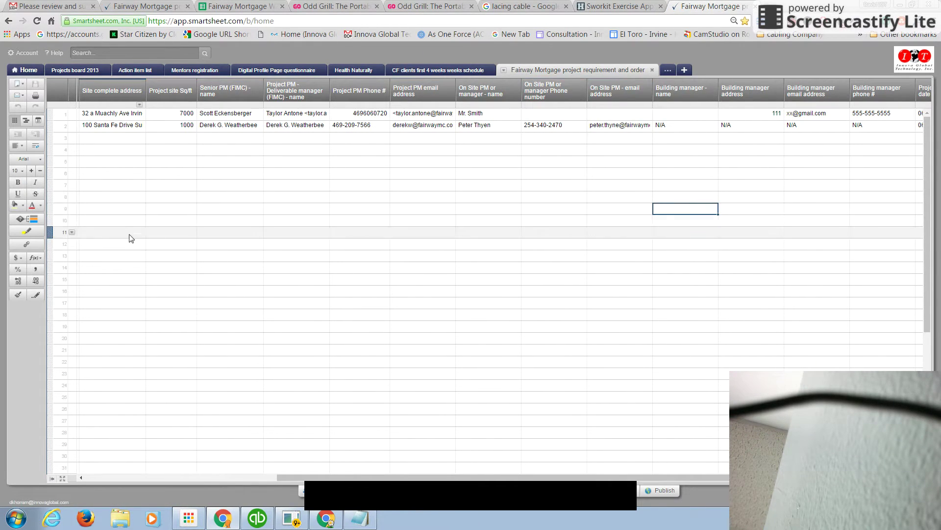
{"action": "left_click", "coordinate": [37, 20]}
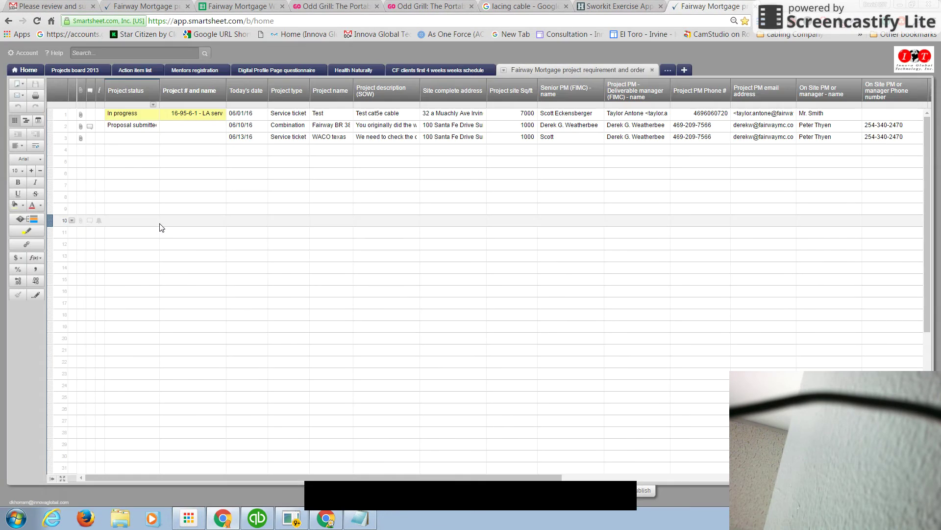
{"action": "right_click", "coordinate": [50, 138]}
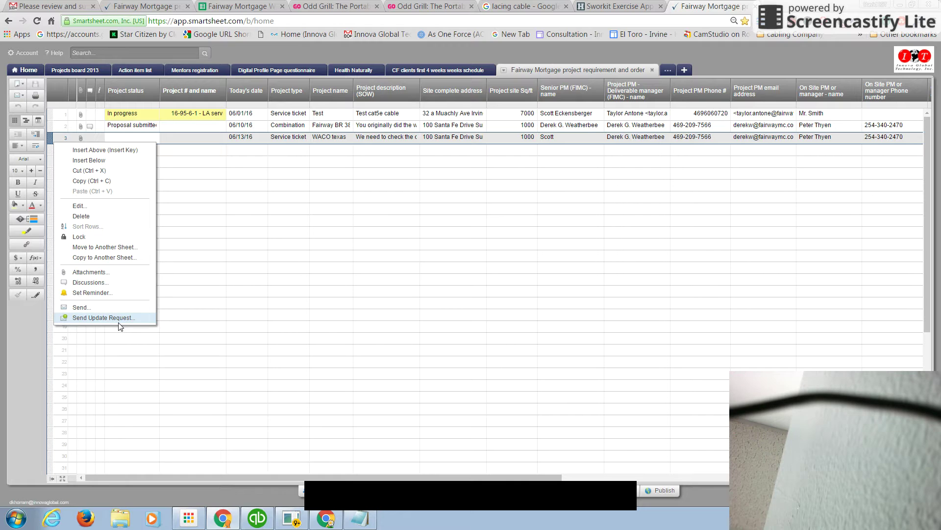
Review row 3's full record, its two attachments, and the Project status choices
{"action": "left_click", "coordinate": [94, 209]}
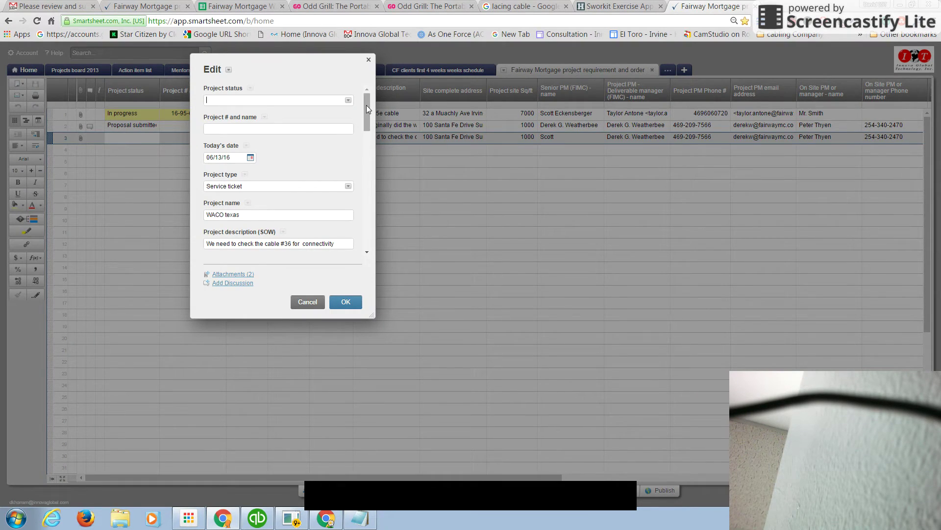
{"action": "left_click_drag", "start_coordinate": [366, 105], "coordinate": [365, 138]}
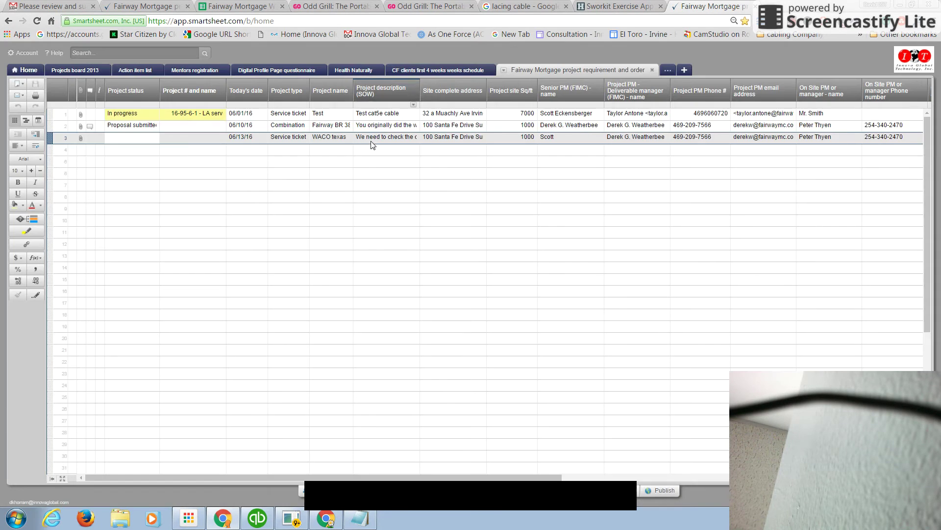
{"action": "left_click", "coordinate": [369, 60]}
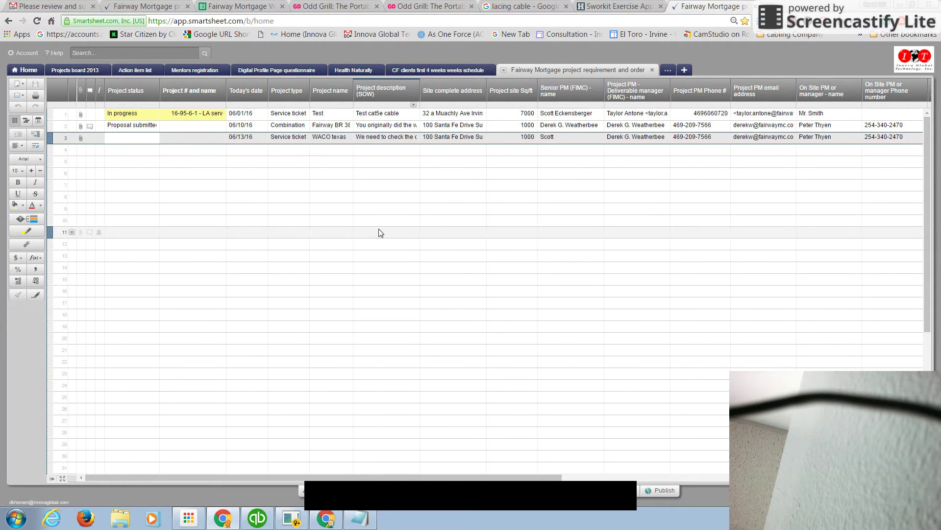
{"action": "left_click", "coordinate": [80, 141]}
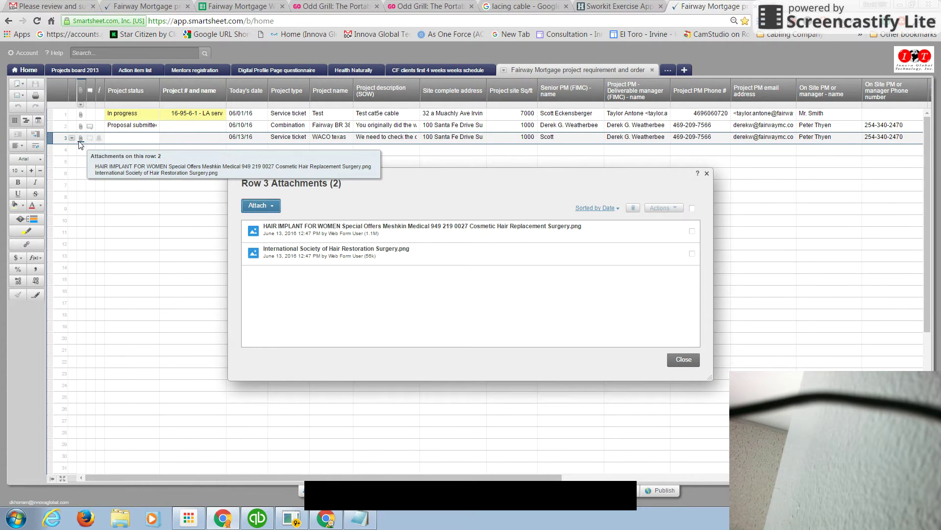
{"action": "left_click", "coordinate": [706, 174]}
{"action": "left_click", "coordinate": [152, 140]}
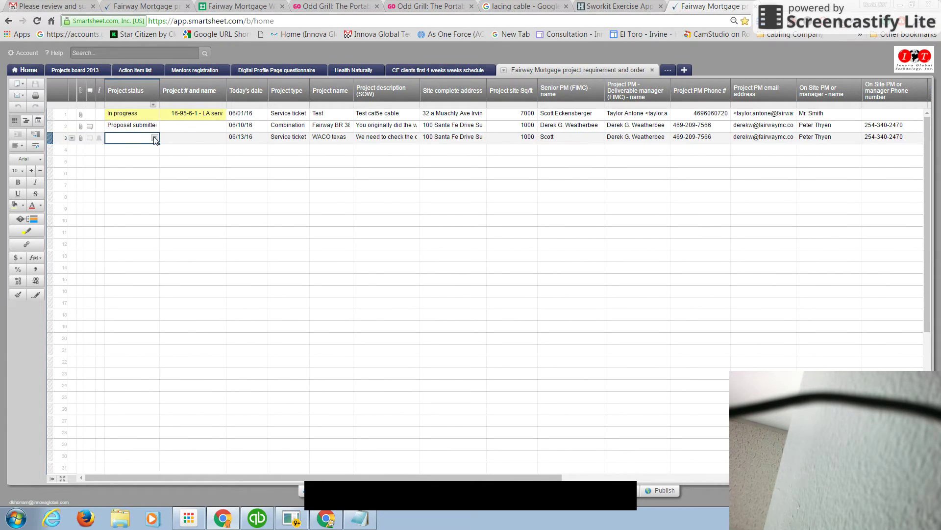
{"action": "left_click", "coordinate": [155, 138]}
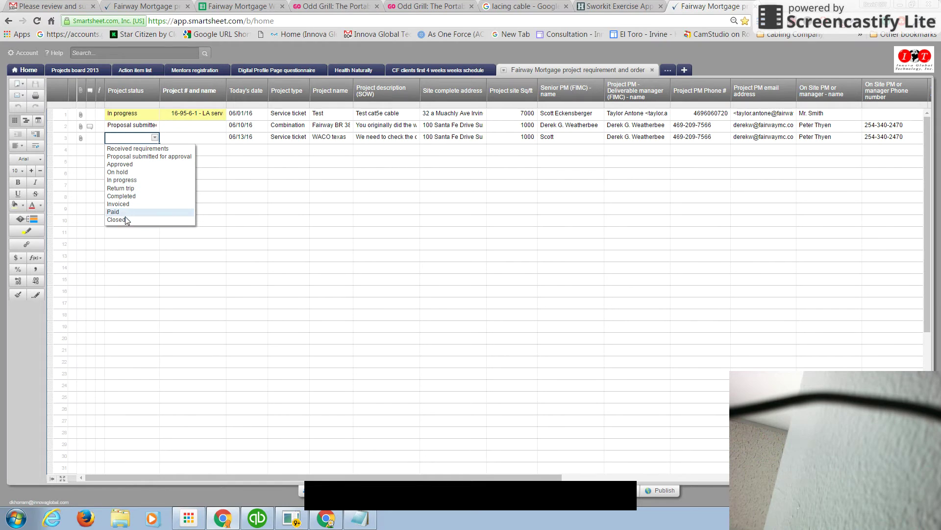
Delete the WACO texas row from the project sheet
{"action": "right_click", "coordinate": [50, 138]}
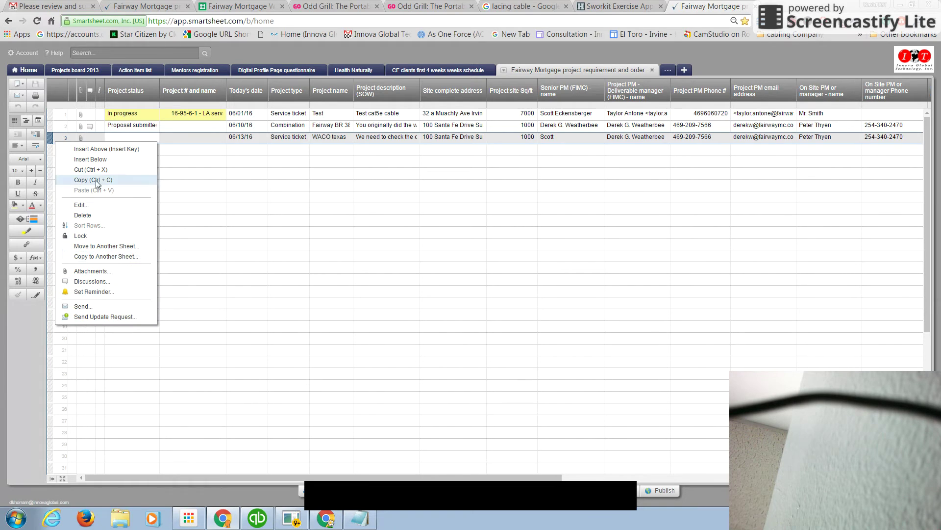
{"action": "left_click", "coordinate": [105, 218]}
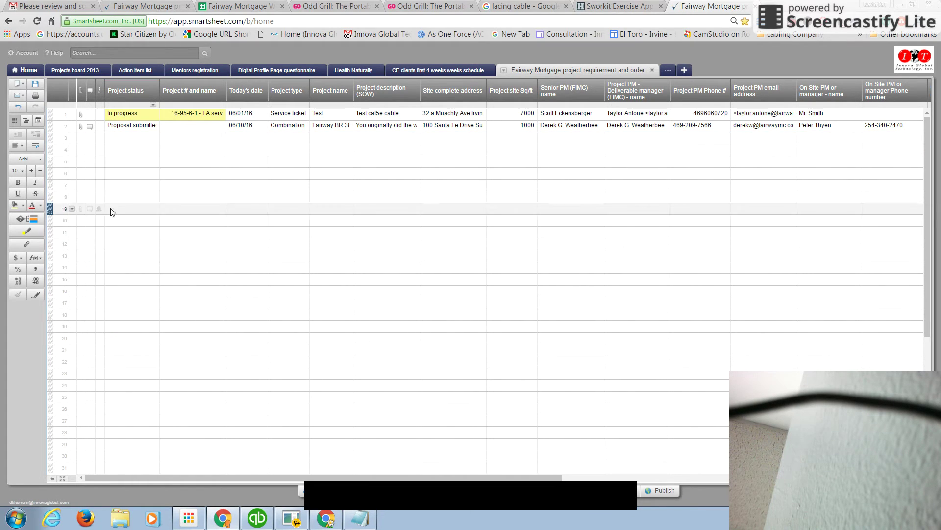
{"action": "right_click", "coordinate": [51, 126]}
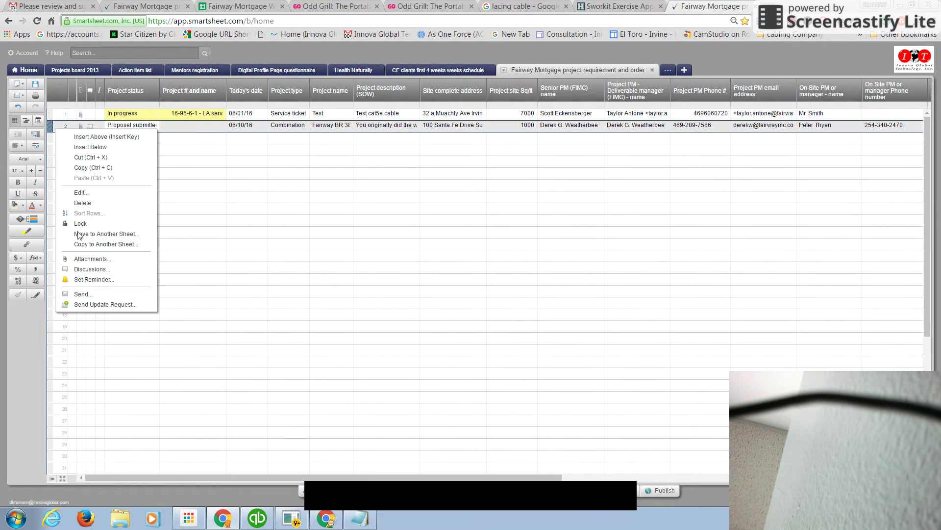
{"action": "left_click", "coordinate": [89, 194]}
{"action": "left_click_drag", "start_coordinate": [370, 110], "coordinate": [376, 213]}
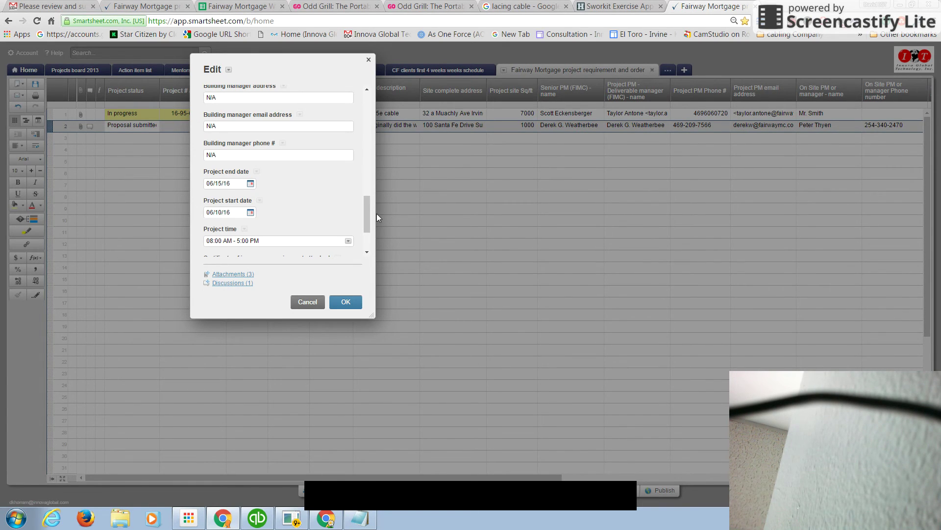
{"action": "left_click_drag", "start_coordinate": [369, 212], "coordinate": [364, 198]}
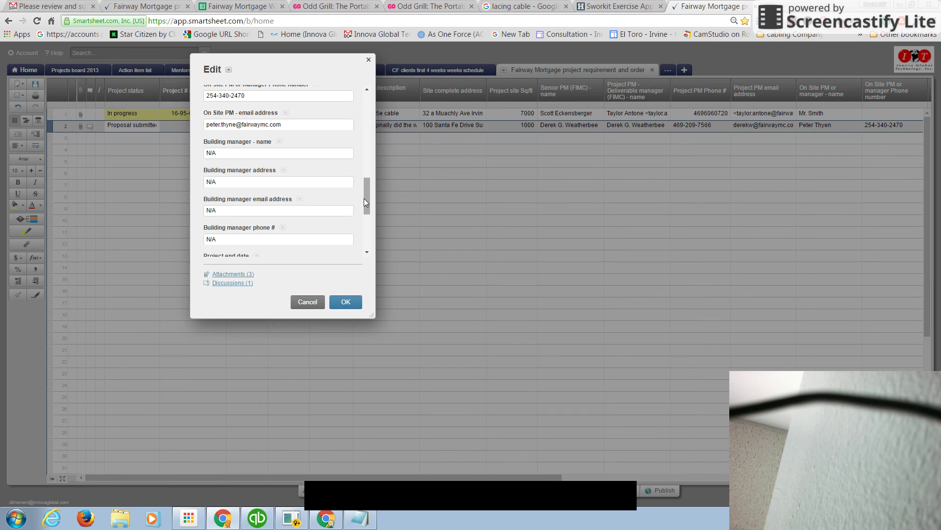
{"action": "left_click", "coordinate": [308, 301]}
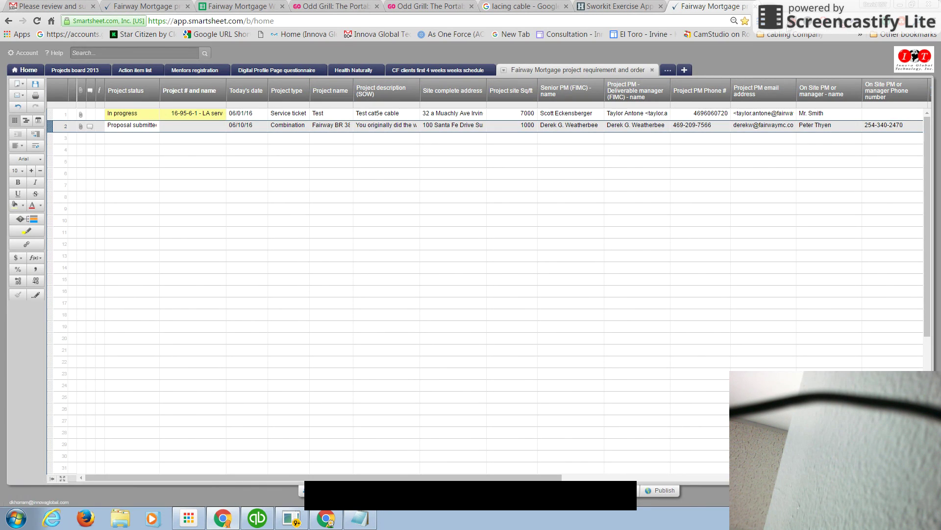
{"action": "left_click", "coordinate": [789, 20]}
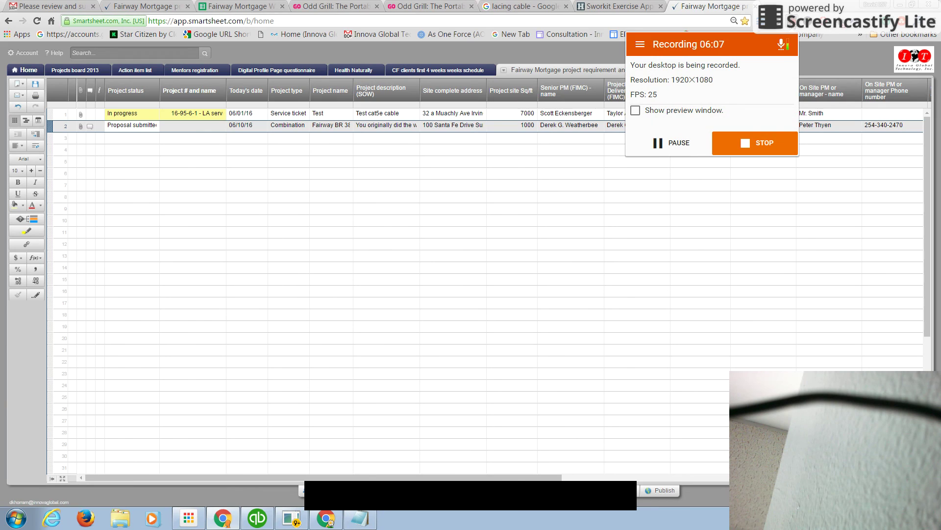